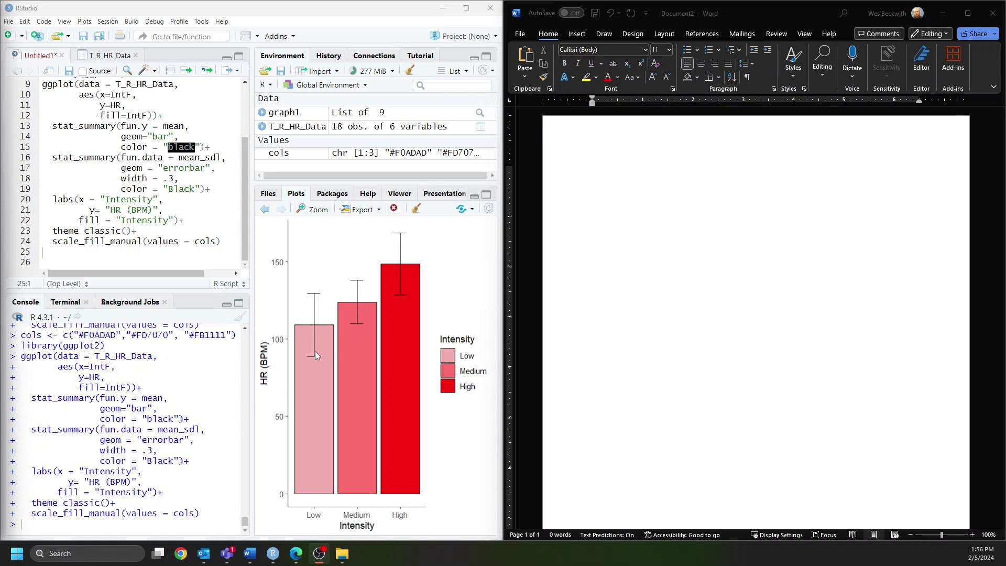
Open Copy Plot to Clipboard and preview the plot at width 500, height 300
{"action": "left_click", "coordinate": [375, 211]}
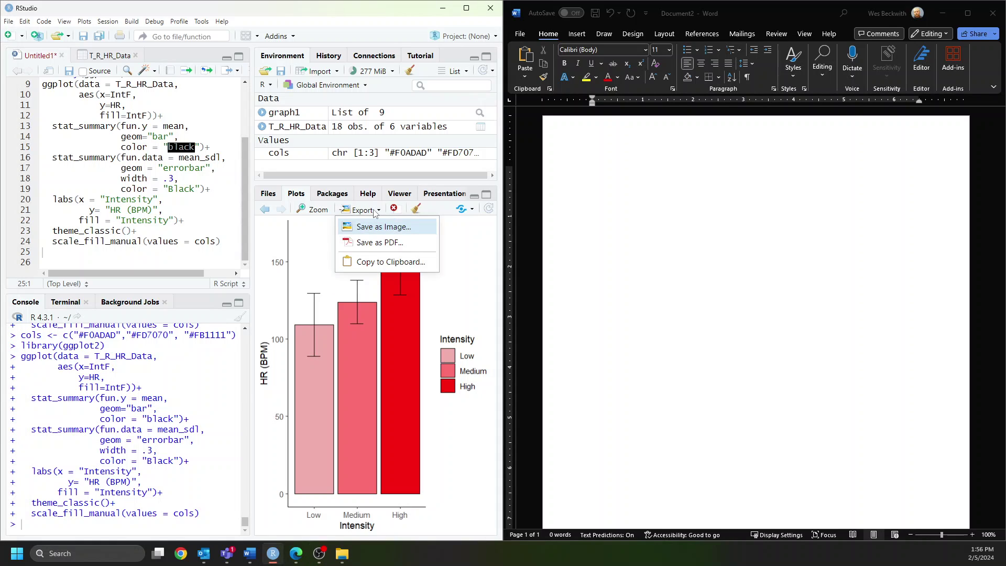
{"action": "left_click", "coordinate": [379, 263]}
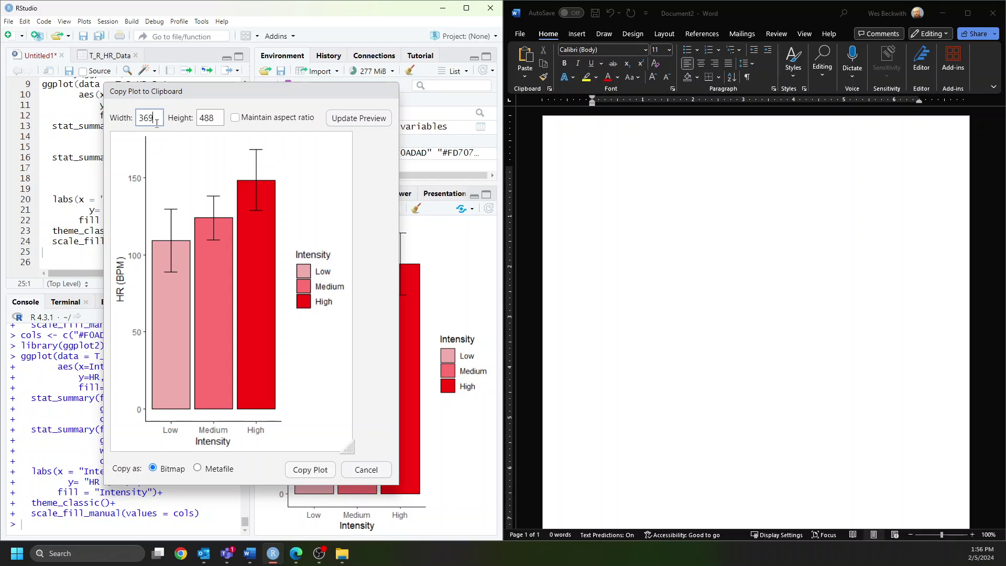
{"action": "left_click_drag", "start_coordinate": [156, 119], "coordinate": [134, 122]}
{"action": "type", "text": "500"}
{"action": "left_click_drag", "start_coordinate": [216, 119], "coordinate": [190, 121]}
{"action": "type", "text": "300"}
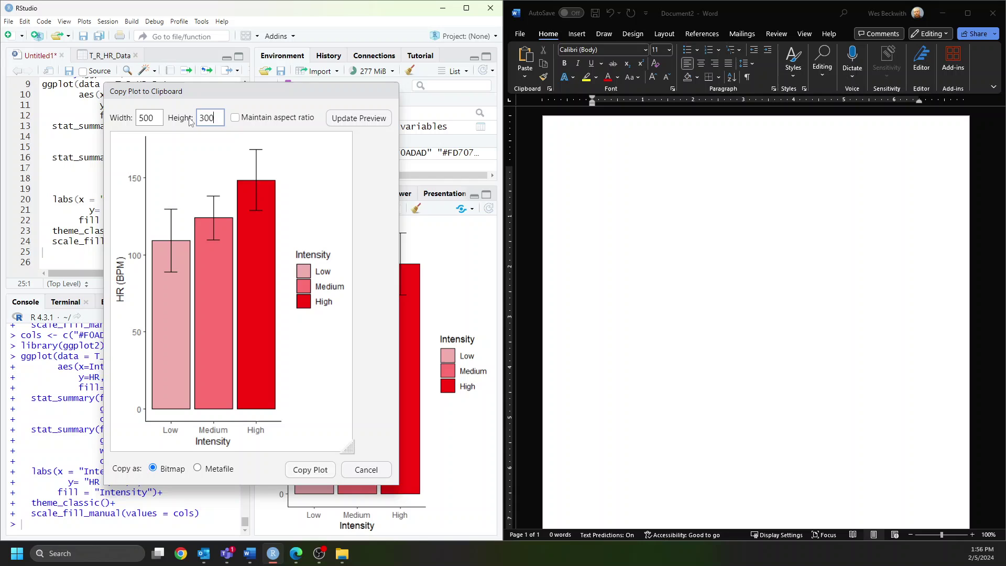
{"action": "left_click", "coordinate": [355, 117]}
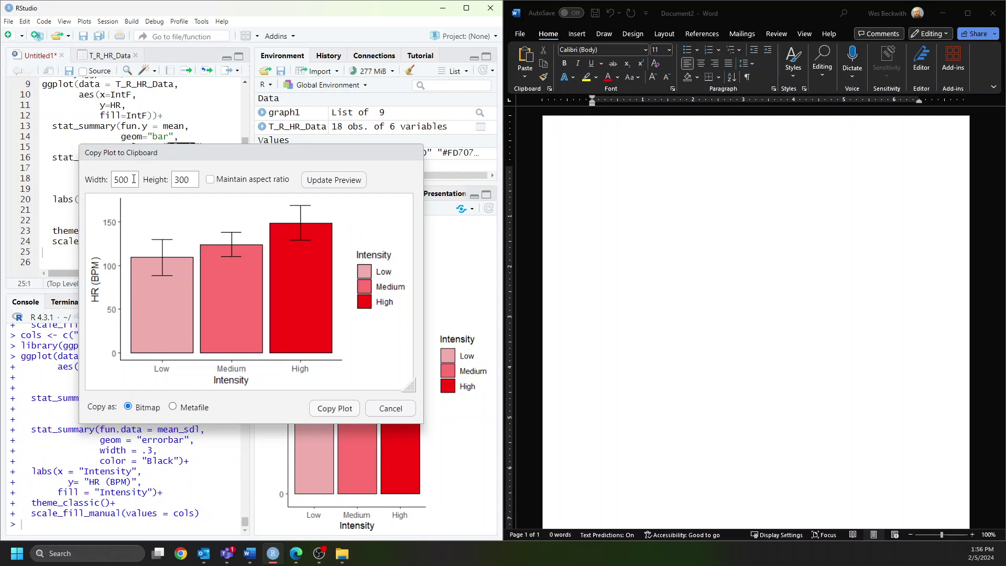
Preview the plot at widths 600 and 500, then change the width to 300
{"action": "left_click_drag", "start_coordinate": [133, 179], "coordinate": [92, 181]}
{"action": "type", "text": "600"}
{"action": "left_click", "coordinate": [313, 185]}
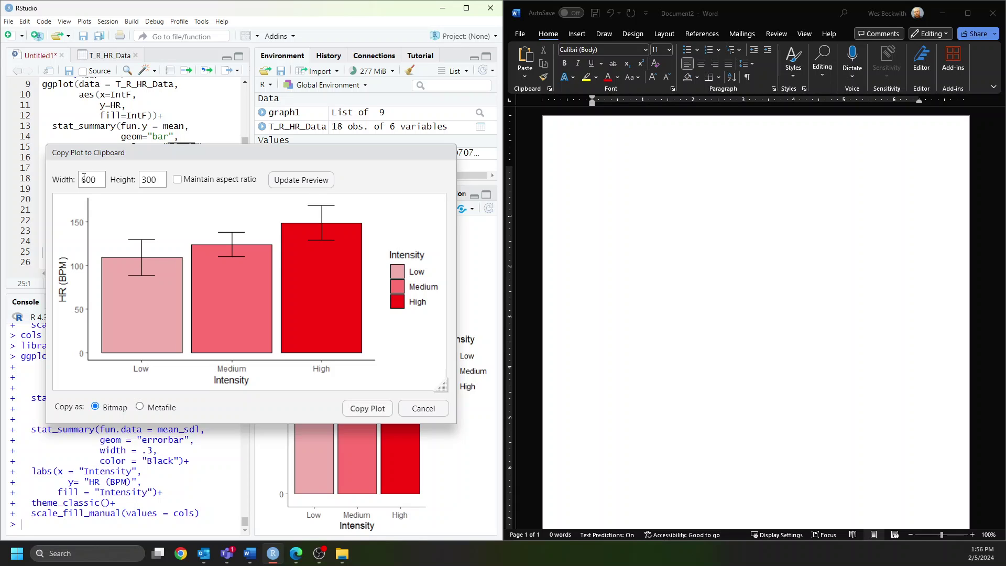
{"action": "left_click_drag", "start_coordinate": [103, 180], "coordinate": [66, 177]}
{"action": "type", "text": "500"}
{"action": "left_click", "coordinate": [301, 180]}
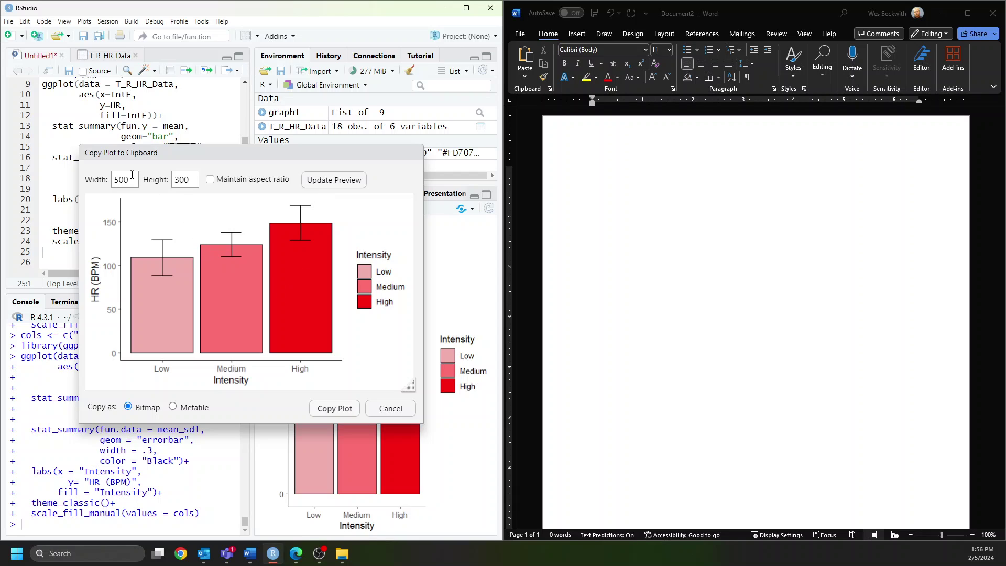
{"action": "left_click_drag", "start_coordinate": [131, 179], "coordinate": [116, 180]}
{"action": "type", "text": "300"}
{"action": "double_click", "coordinate": [174, 182]}
Preview the plot at 300 by 500, then at a height of 584 pixels
{"action": "type", "text": "500"}
{"action": "left_click", "coordinate": [345, 179]}
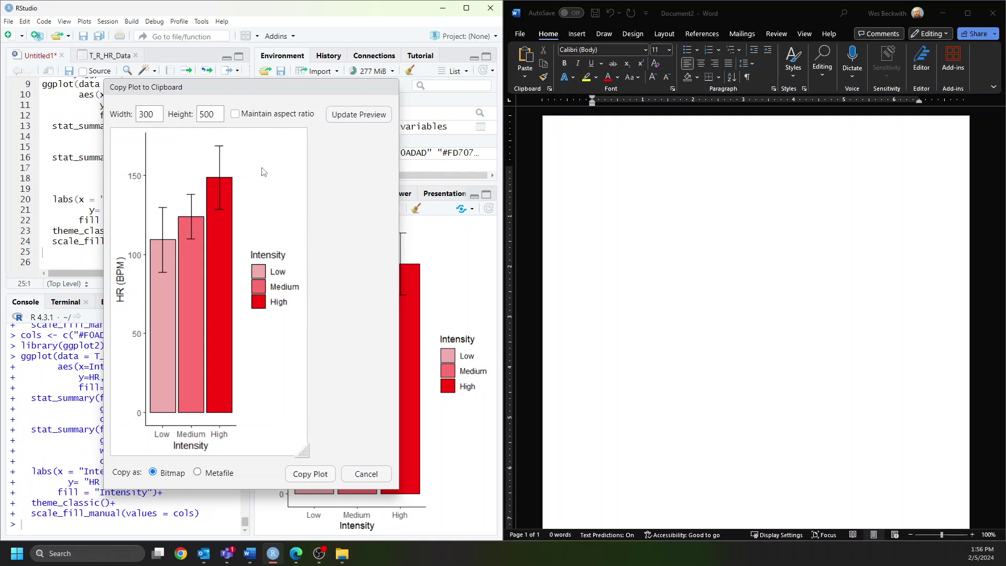
{"action": "left_click_drag", "start_coordinate": [220, 114], "coordinate": [186, 116]}
{"action": "type", "text": "584"}
{"action": "left_click", "coordinate": [354, 115]}
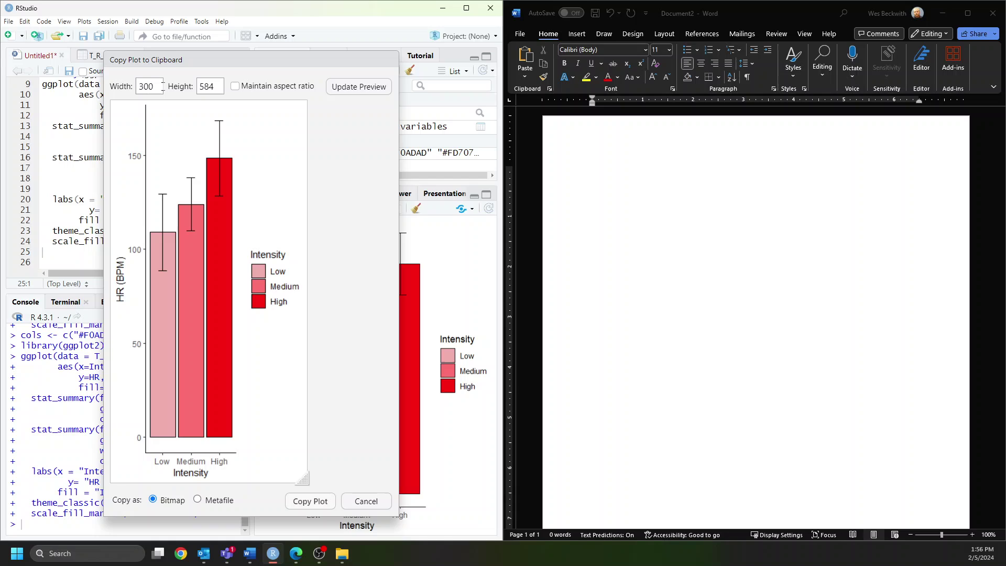
Set width back to 500 and height to 300, and update the preview
{"action": "double_click", "coordinate": [147, 86]}
{"action": "type", "text": "55"}
{"action": "key", "text": "BackSpace"}
{"action": "type", "text": "00"}
{"action": "left_click", "coordinate": [214, 86]}
{"action": "double_click", "coordinate": [213, 85]}
{"action": "type", "text": "300"}
{"action": "left_click", "coordinate": [352, 88]}
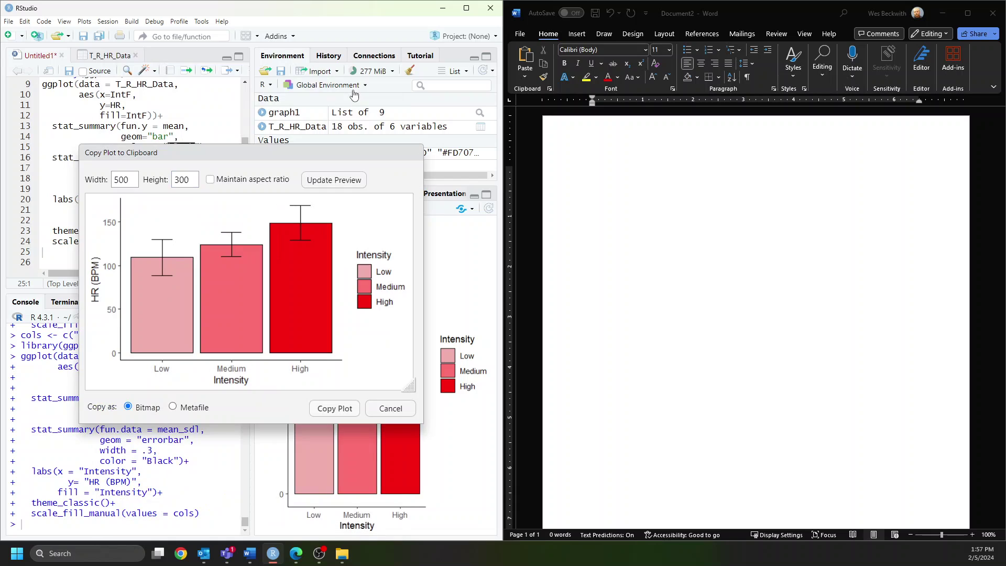
Copy the 500×300 plot, paste it into the Word document, and add a blank line above
{"action": "left_click", "coordinate": [338, 410]}
{"action": "left_click", "coordinate": [624, 276]}
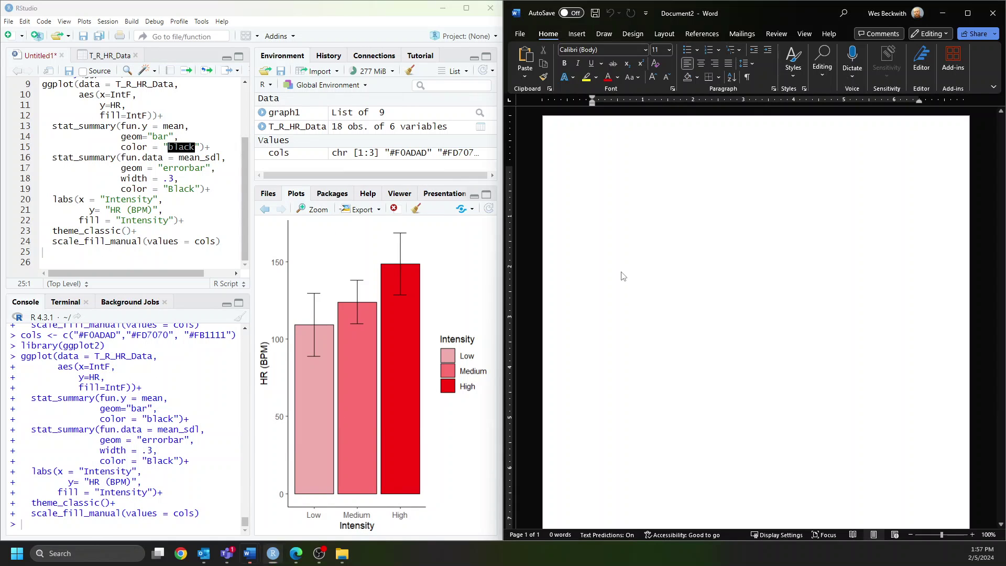
{"action": "right_click", "coordinate": [625, 190]}
{"action": "left_click", "coordinate": [686, 262]}
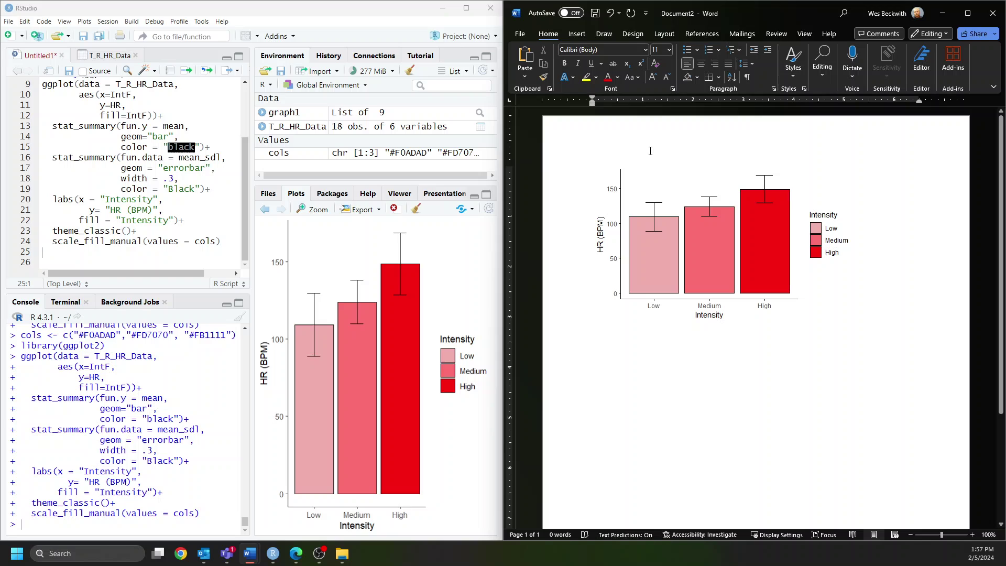
{"action": "left_click", "coordinate": [604, 162]}
{"action": "key", "text": "Return"}
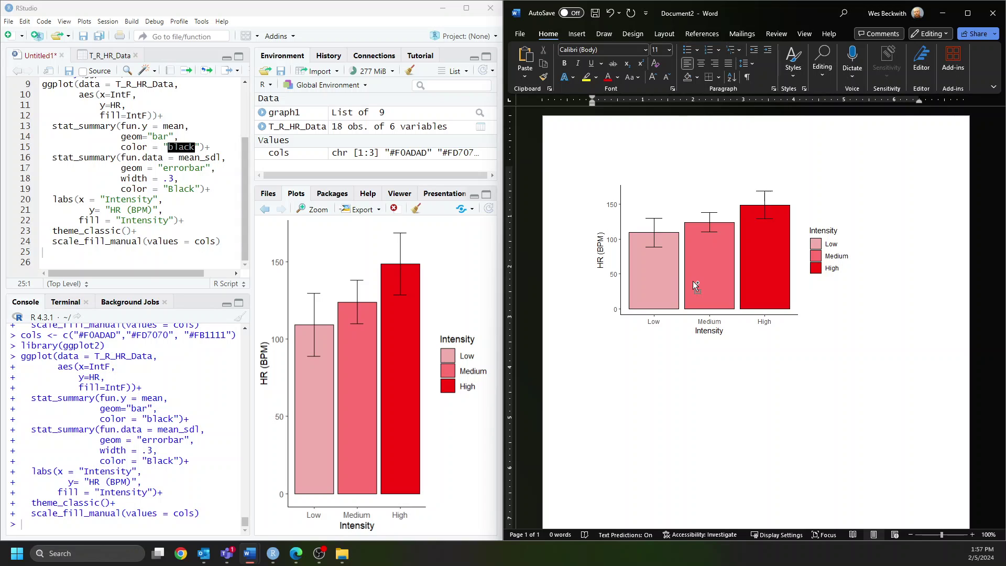
Type a bold 'Figure 1' line, then the italic title 'Heart Rates during Cycling Workouts'
{"action": "key", "text": "ctrl+b"}
{"action": "type", "text": "Figure 1"}
{"action": "key", "text": "Return"}
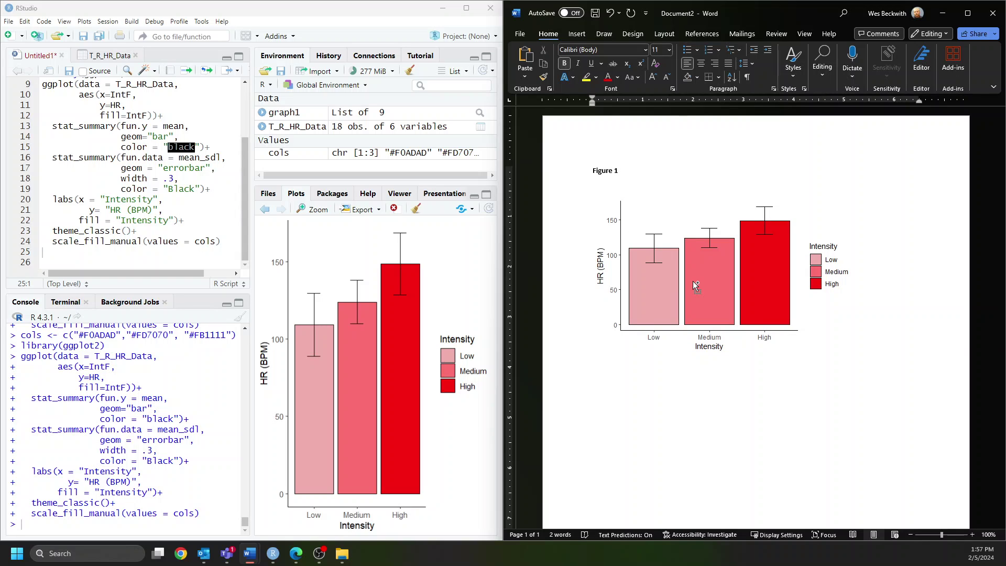
{"action": "key", "text": "ctrl+b"}
{"action": "key", "text": "ctrl+i"}
{"action": "type", "text": "Heart Rates during Cycling Workouts"}
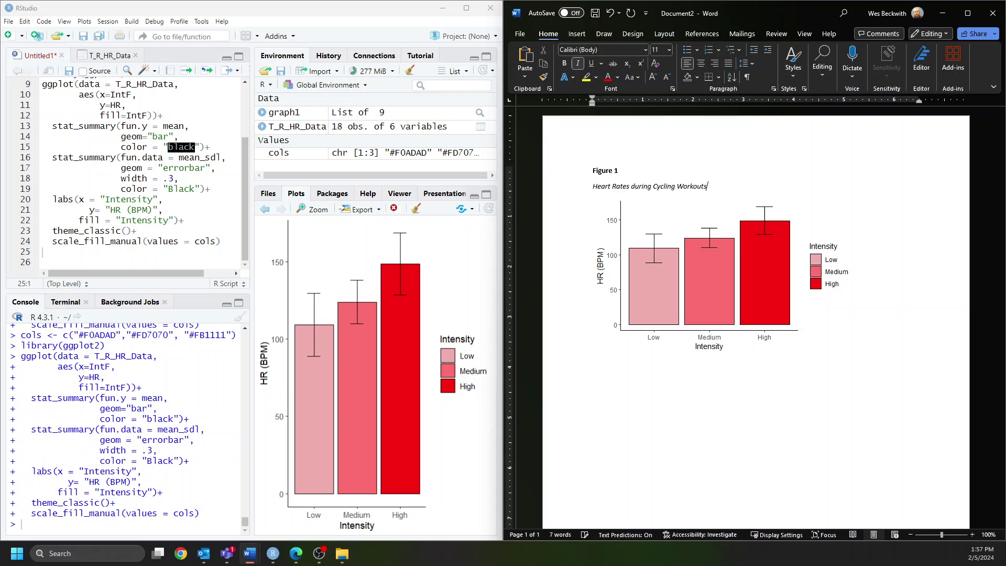
Below the chart, type an italic 'Note.' label, then turn italics off
{"action": "left_click", "coordinate": [754, 358]}
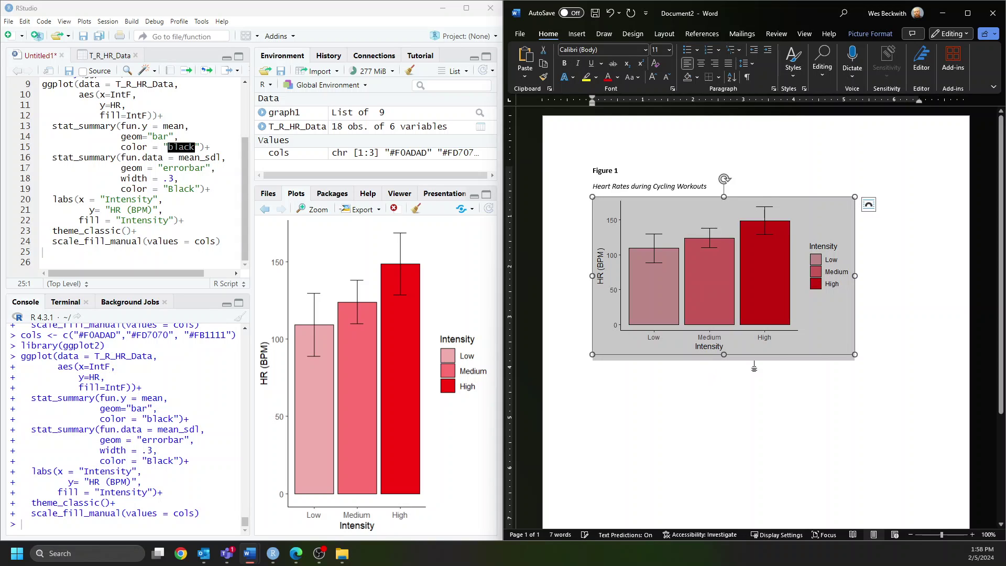
{"action": "left_click", "coordinate": [881, 332]}
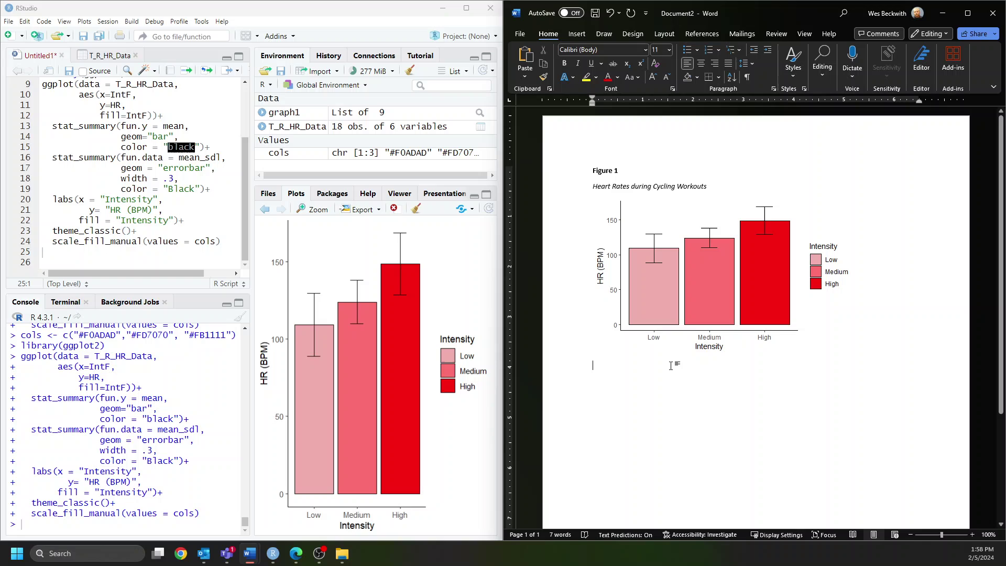
{"action": "key", "text": "ctrl+i"}
{"action": "type", "text": "Not"}
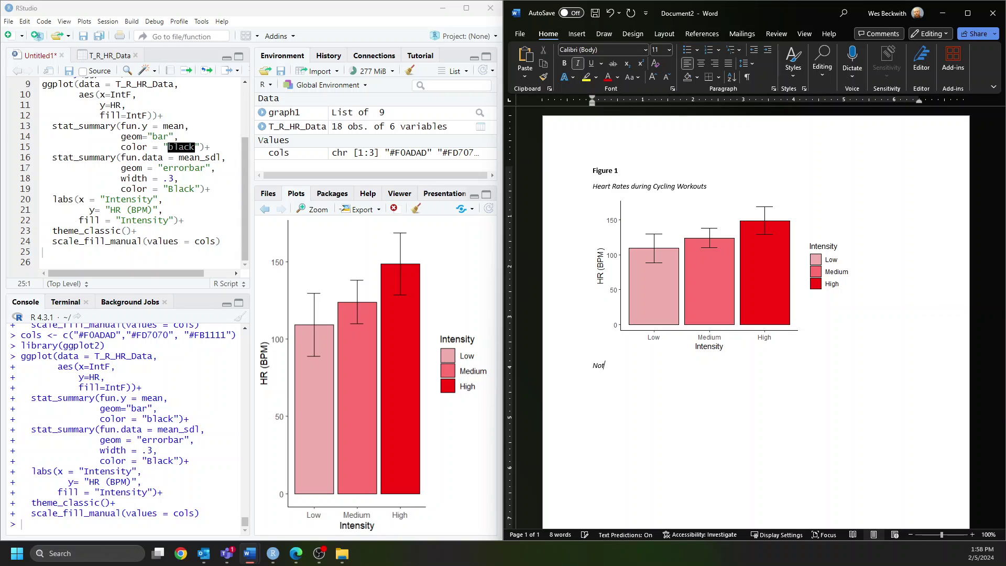
{"action": "type", "text": "e."}
{"action": "key", "text": "ctrl+i"}
Write 'Mean heart rate (HR) values given in beats per minute (BPM) graphed as a function of workout intensity.'
{"action": "type", "text": "Mea"}
{"action": "key", "text": "BackSpace"}
{"action": "key", "text": "BackSpace"}
{"action": "key", "text": "BackSpace"}
{"action": "type", "text": "Mean heart rate (HR("}
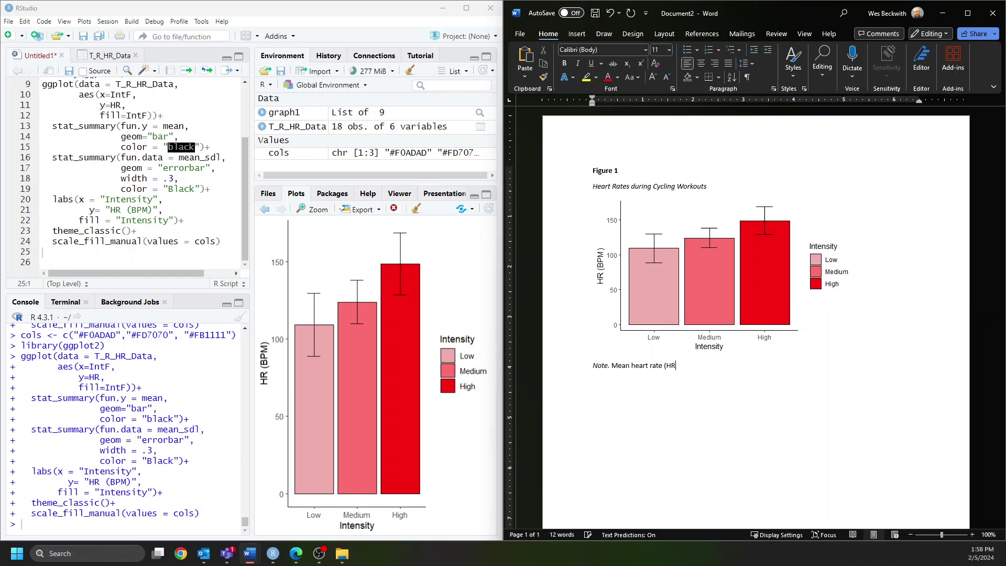
{"action": "key", "text": "BackSpace"}
{"action": "type", "text": ") values given in beats per minut"}
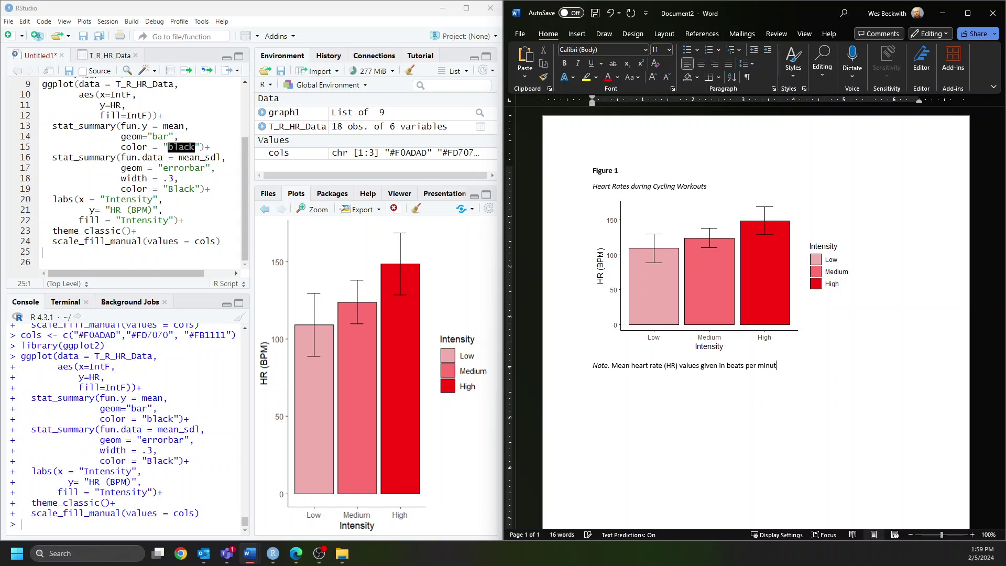
{"action": "type", "text": "e (BPM) graphed as a fu"}
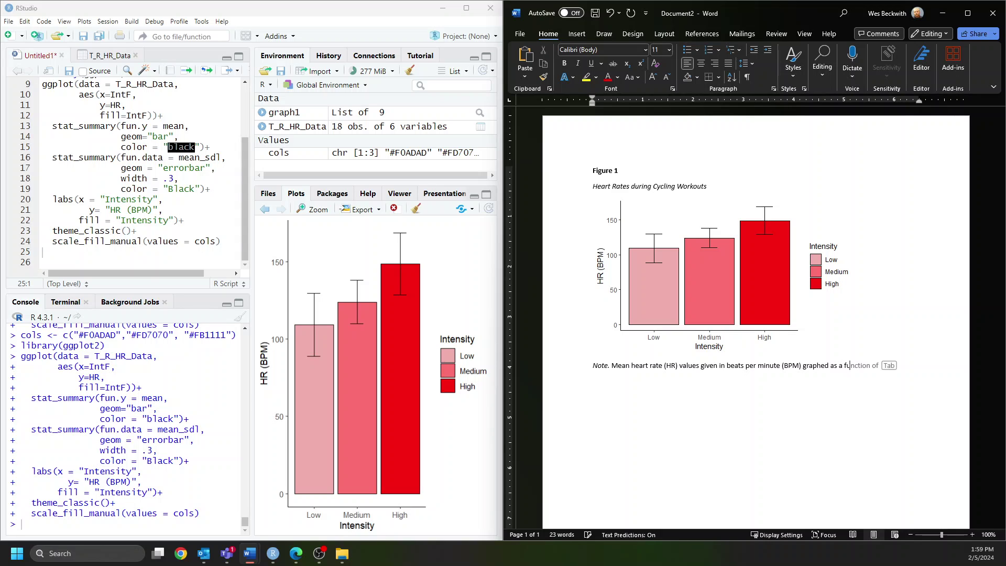
{"action": "type", "text": "nction of worko"}
{"action": "type", "text": "ut intensi"}
{"action": "type", "text": "ty."}
Add 'Error bars correspond to standard deviation.', correcting 'Errorbars' via spelling suggestion
{"action": "type", "text": "Errorbar"}
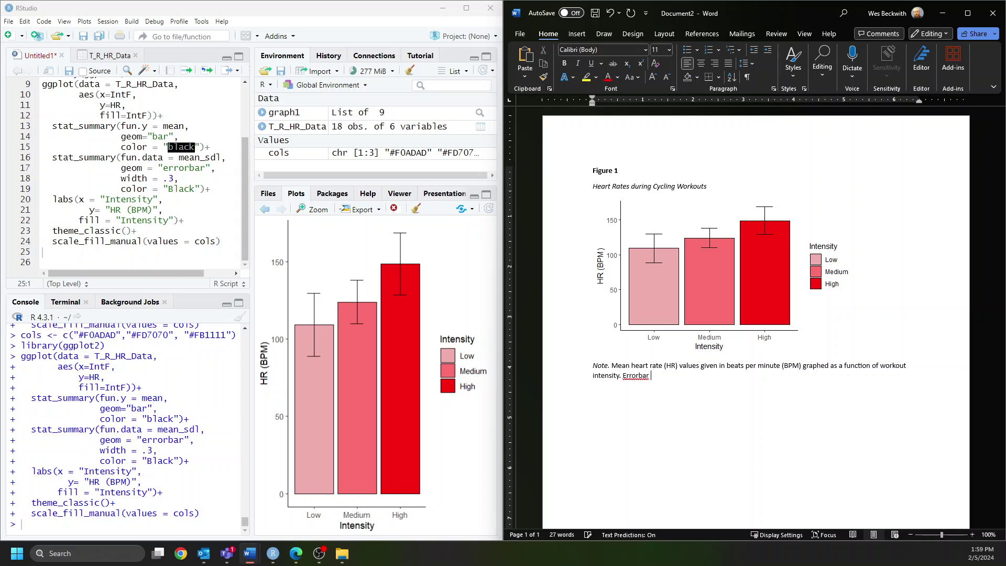
{"action": "key", "text": "BackSpace"}
{"action": "type", "text": "s correspond to standard deviation."}
{"action": "right_click", "coordinate": [641, 374]}
{"action": "left_click", "coordinate": [694, 406]}
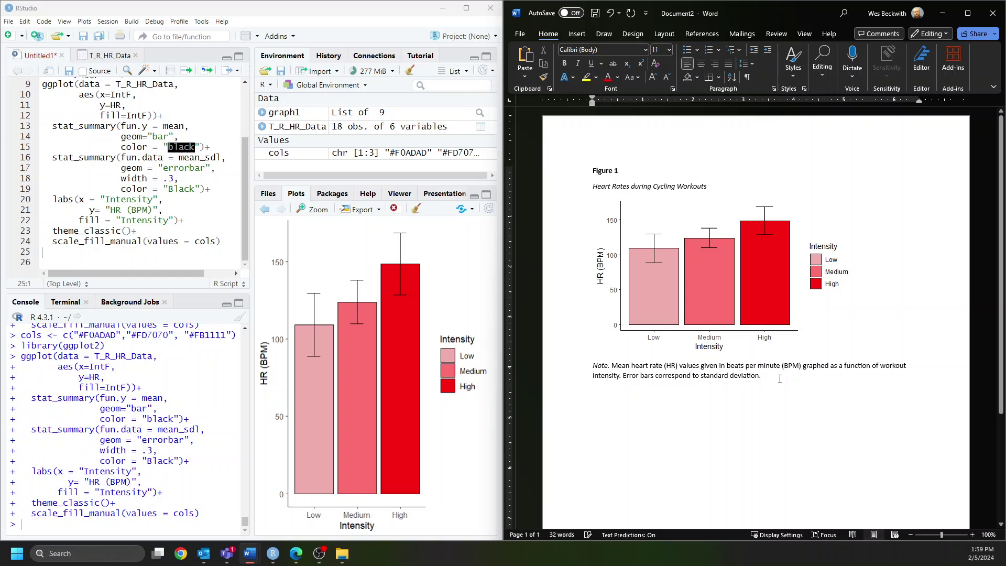